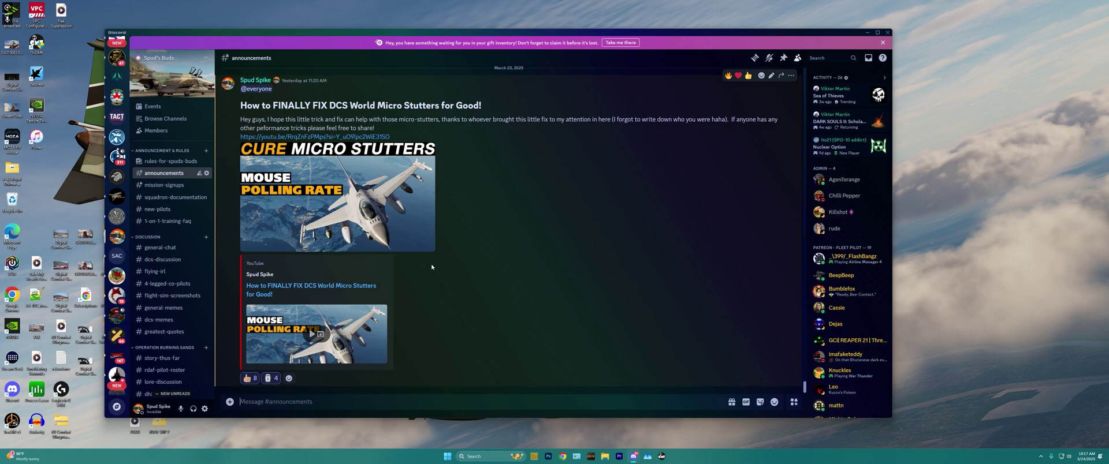
Step: Open the dcs-log-analyzer channel on the DCS by Eagle Dynamics server
left_click(117, 196)
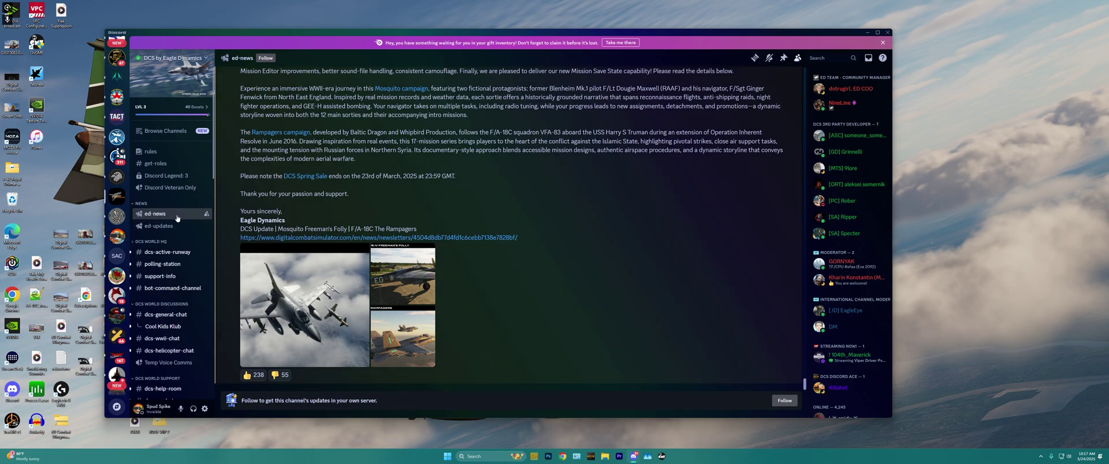
scroll(462, 283, "up", 15)
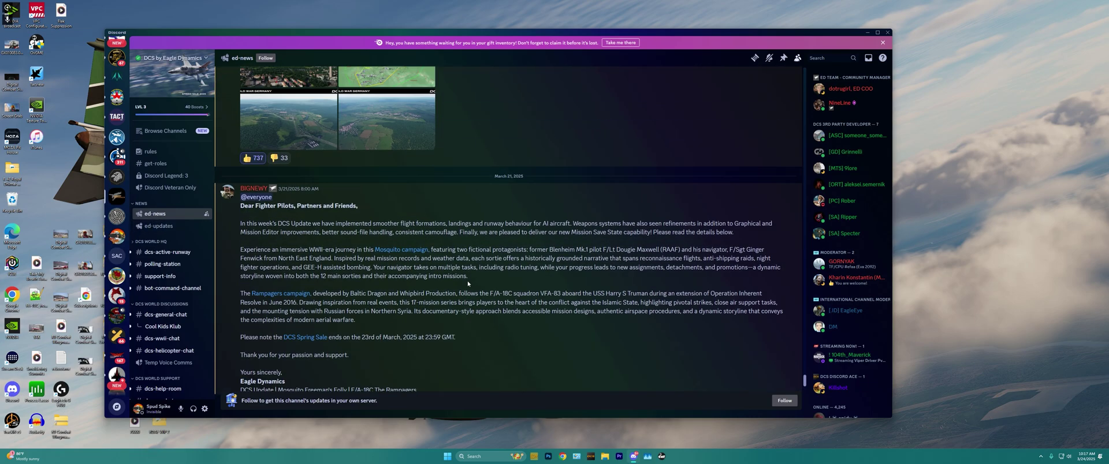
scroll(466, 270, "down", 10)
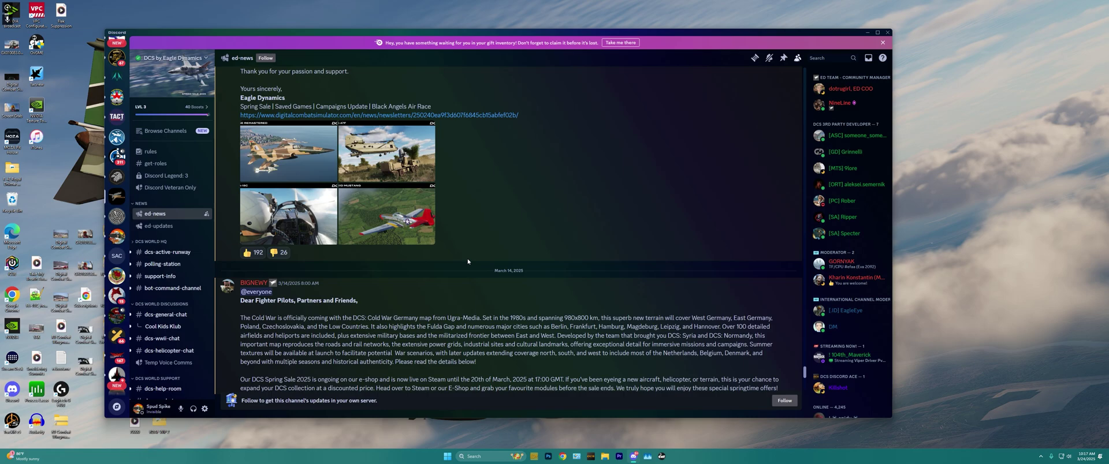
scroll(484, 297, "up", 1)
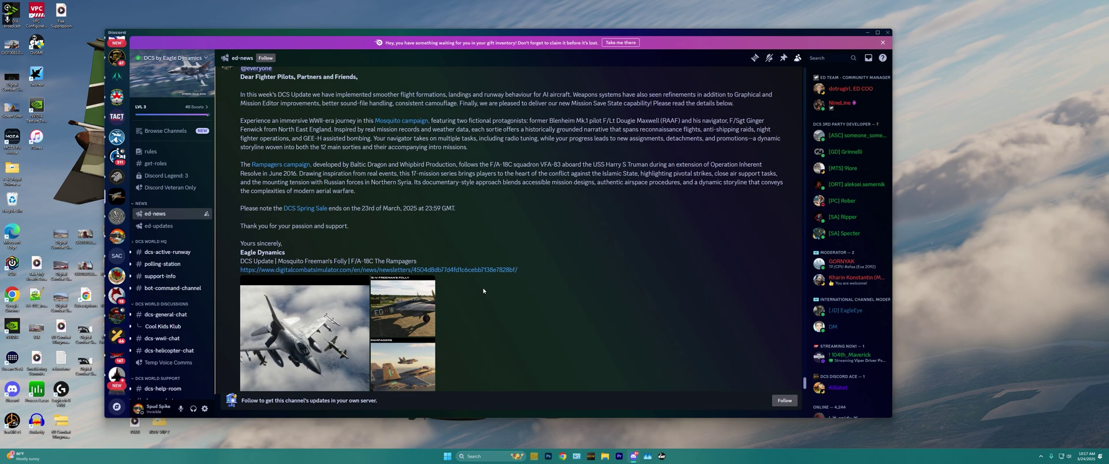
scroll(479, 340, "down", 1)
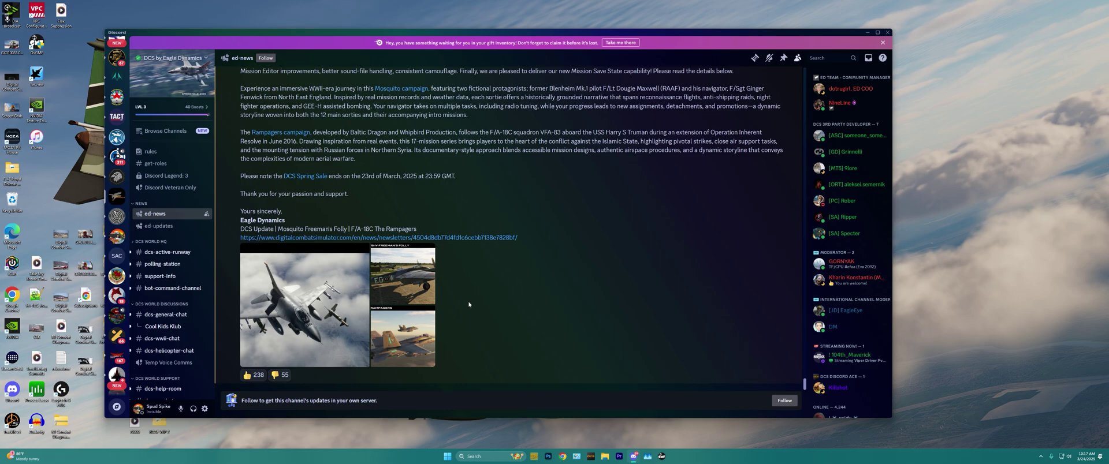
scroll(173, 238, "down", 5)
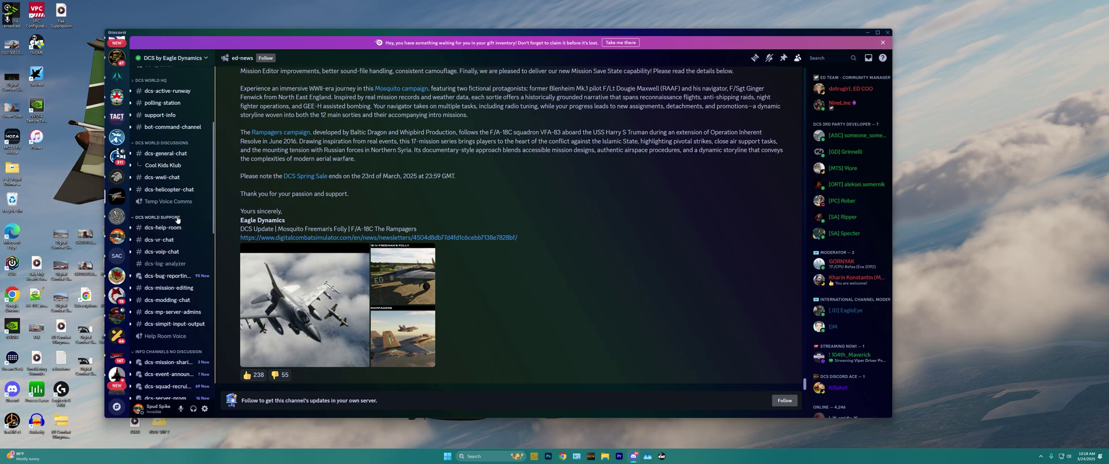
left_click(164, 265)
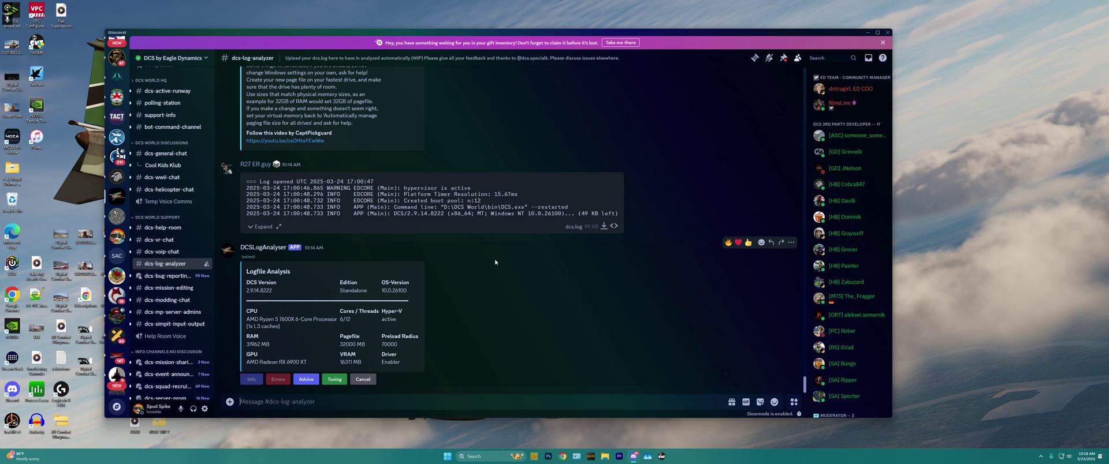
Step: Switch to File Explorer, place its window over the middle of the chat and open Game Drive (E:)
left_click(605, 456)
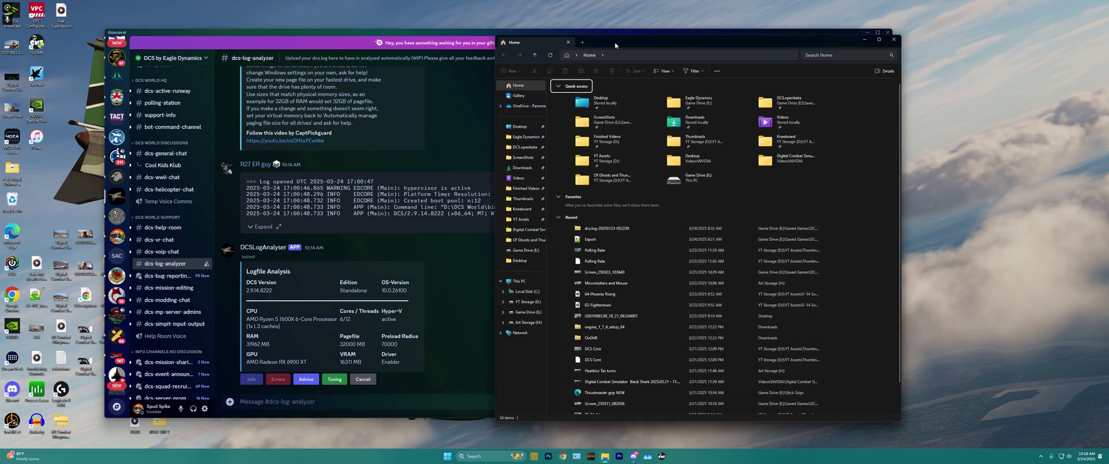
left_click_drag(618, 41, 475, 37)
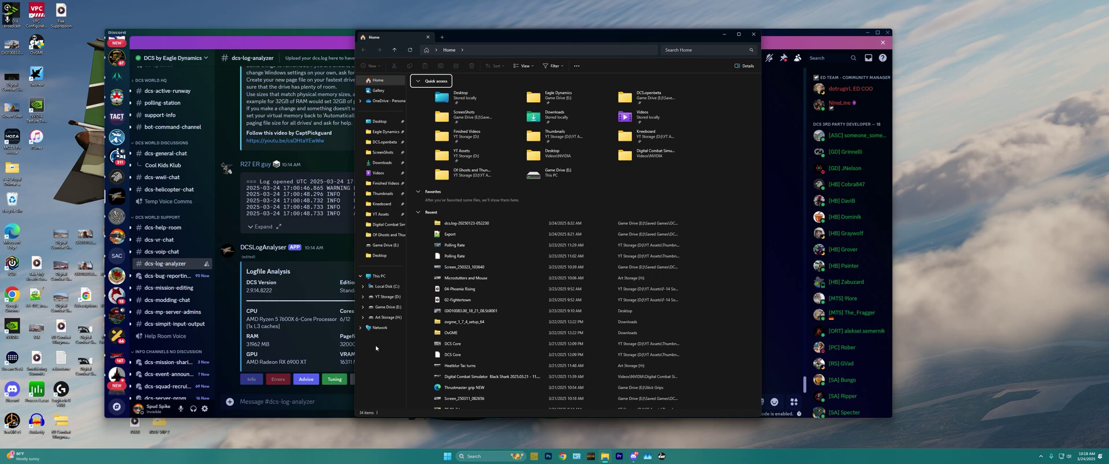
left_click(379, 307)
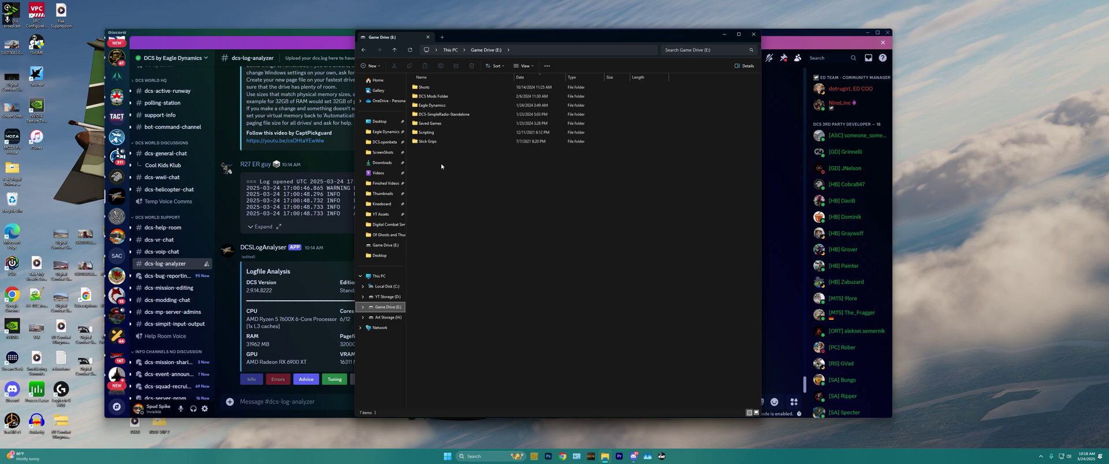
Step: Browse to the default Saved Games folder inside the user's profile on Local Disk (C:)
left_click(386, 286)
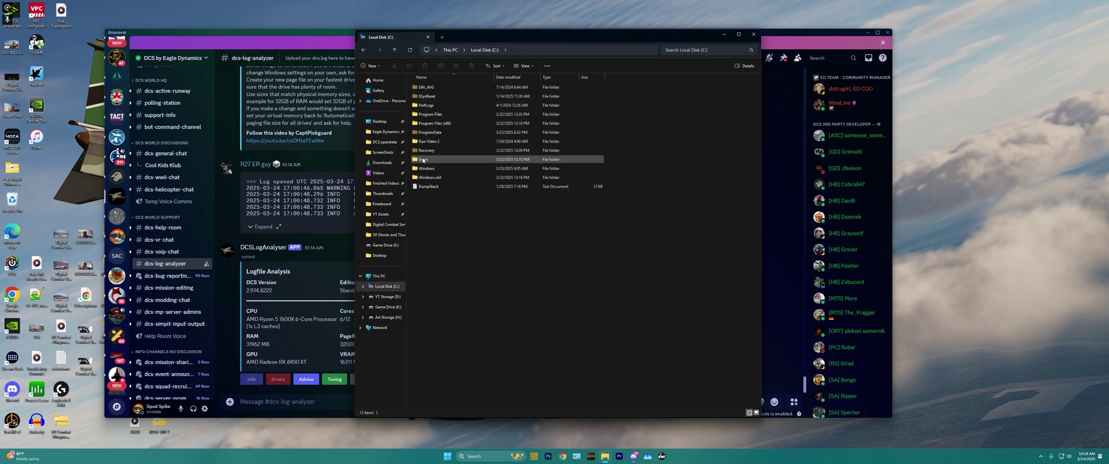
double_click(424, 160)
left_click(441, 109)
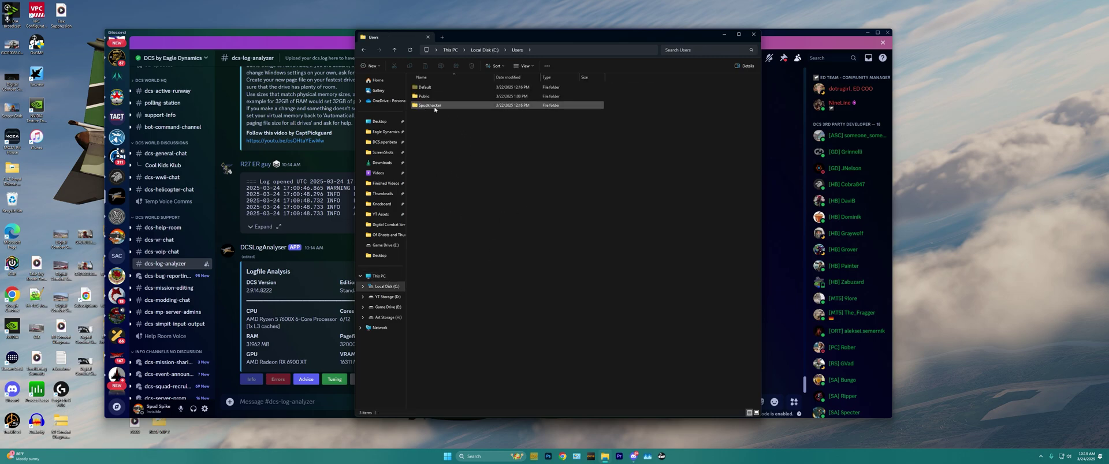
double_click(435, 107)
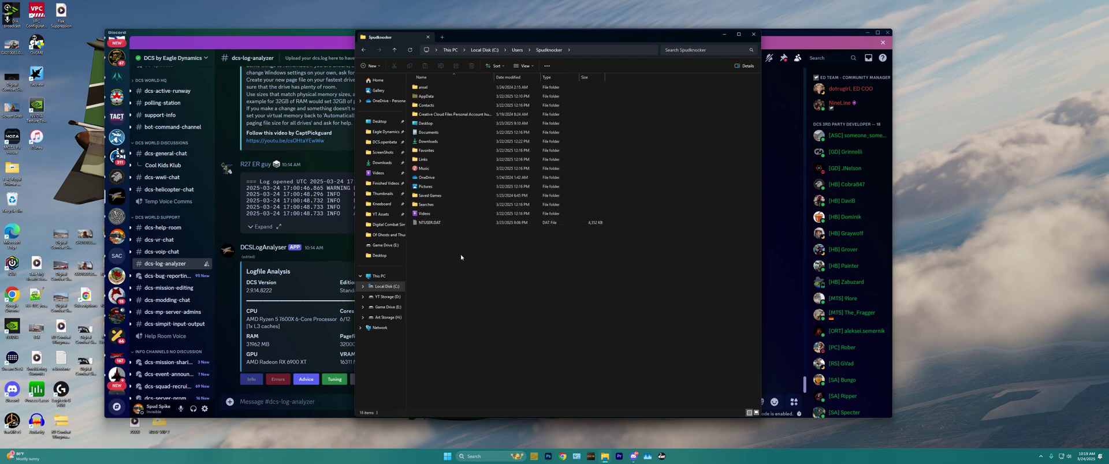
double_click(431, 195)
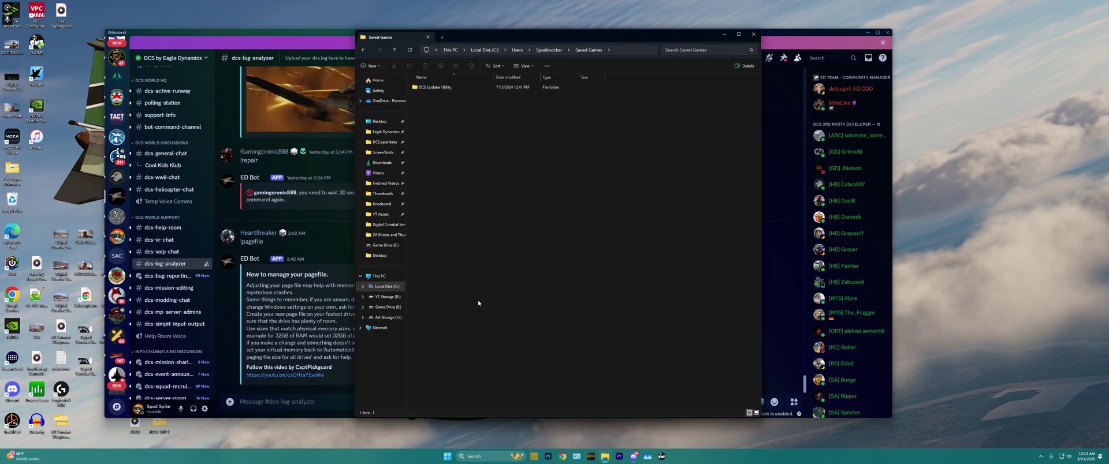
Step: Open the Logs folder under Saved Games\DCS.openbeta on Game Drive (E:)
left_click(387, 306)
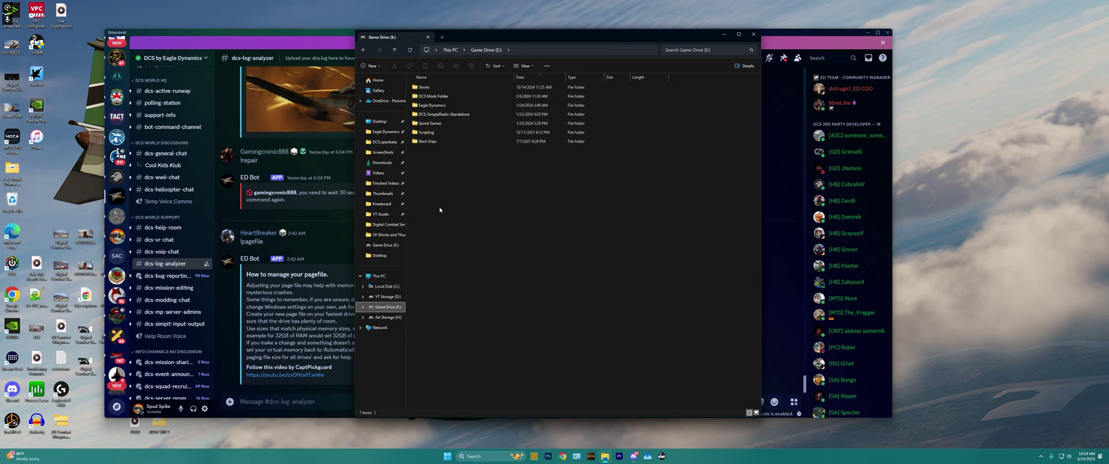
double_click(430, 123)
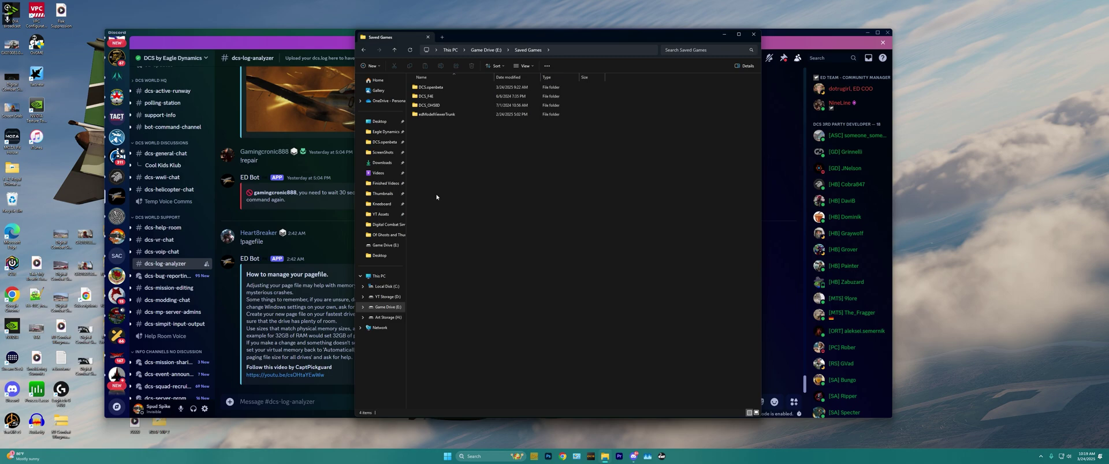
double_click(430, 87)
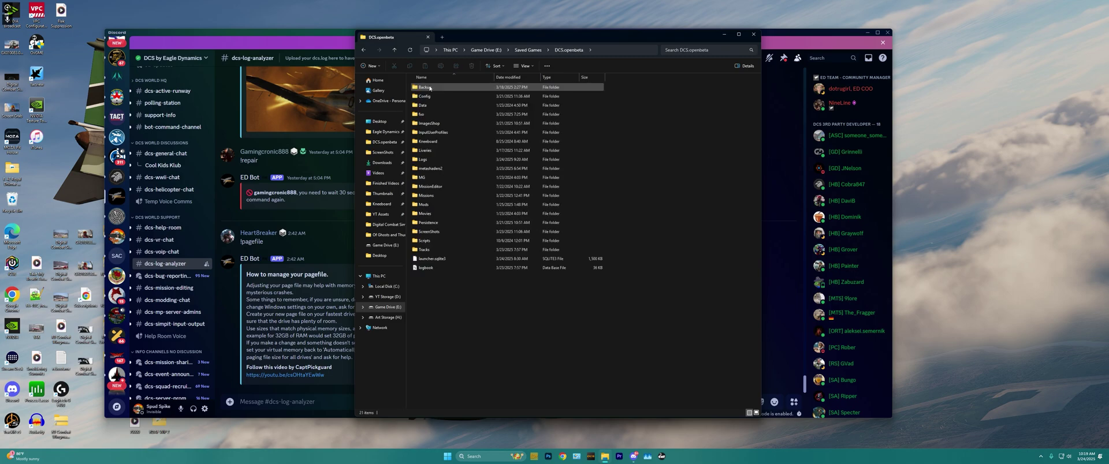
double_click(437, 161)
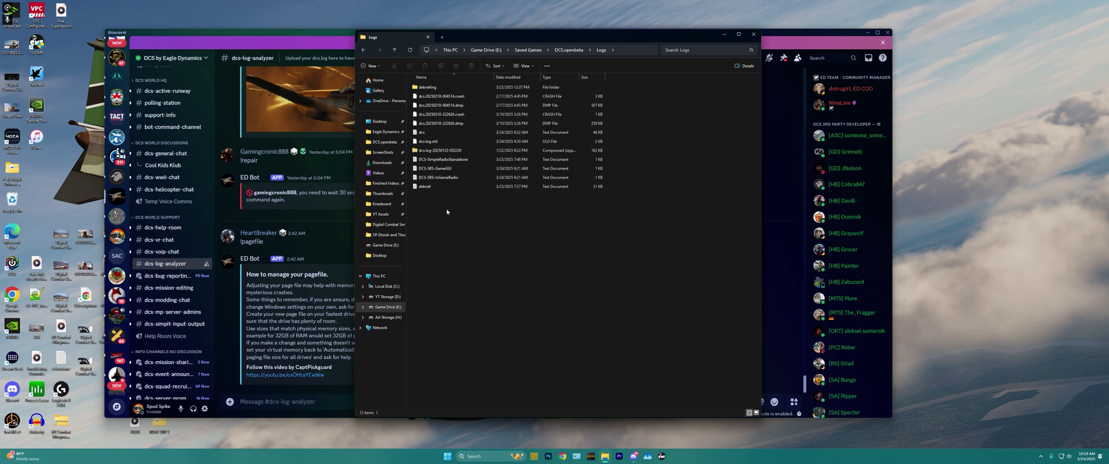
Step: Identify the dcs text document in the Logs folder and try to open the compressed dcs.log archive
left_click(423, 134)
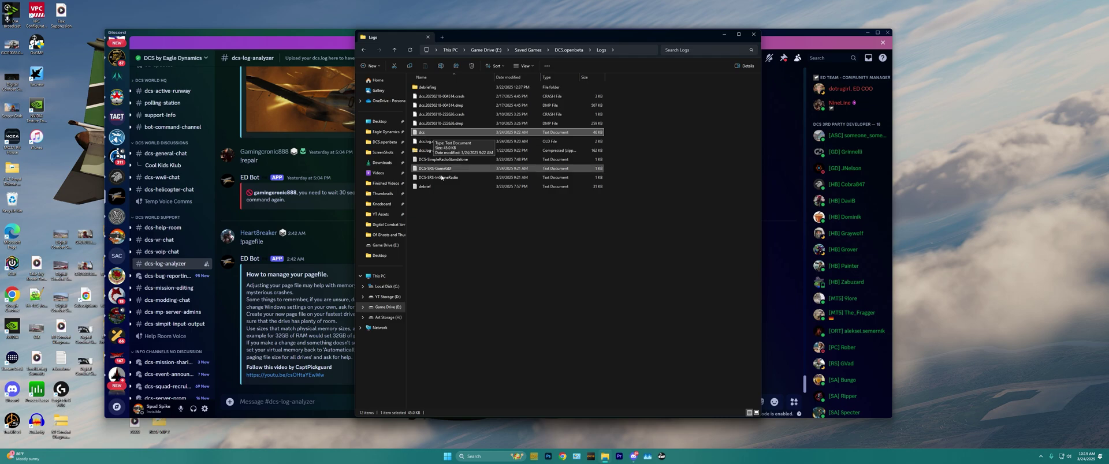
left_click(454, 233)
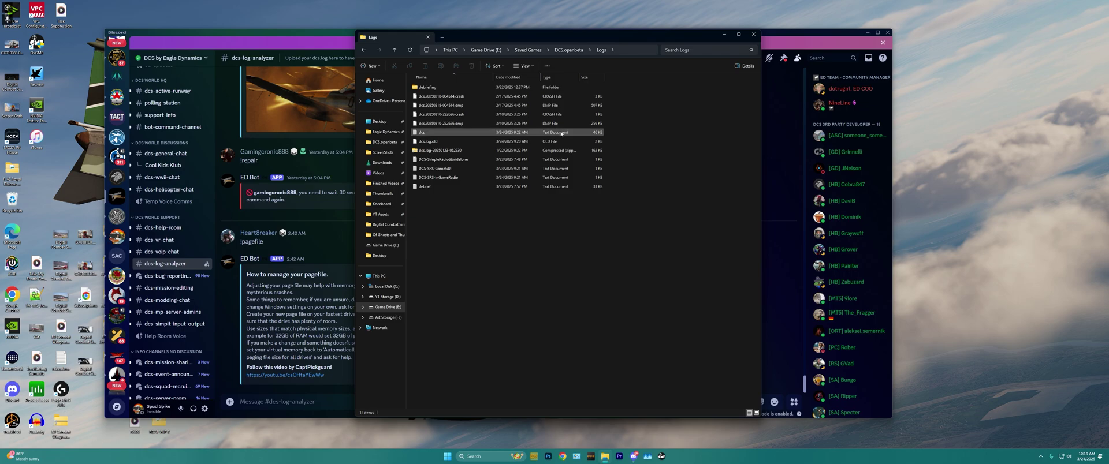
left_click(424, 134)
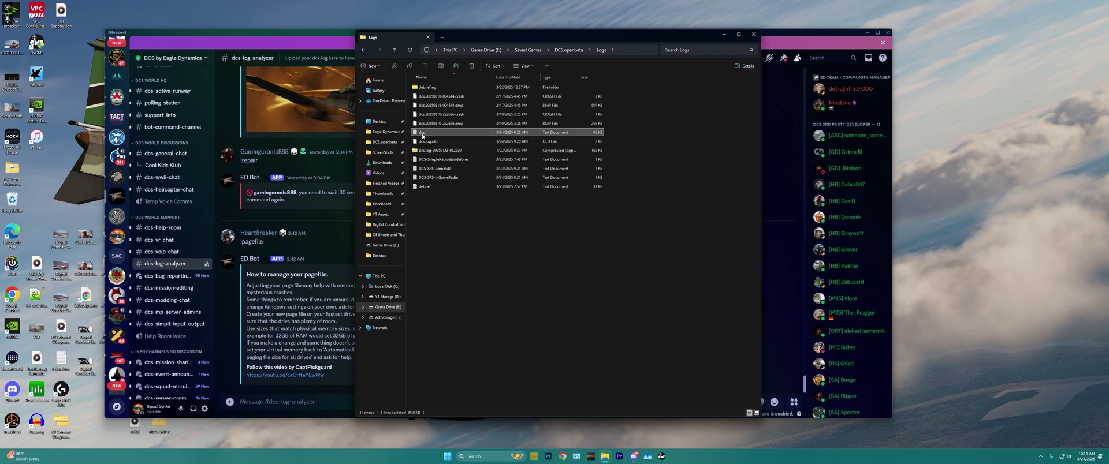
left_click(462, 229)
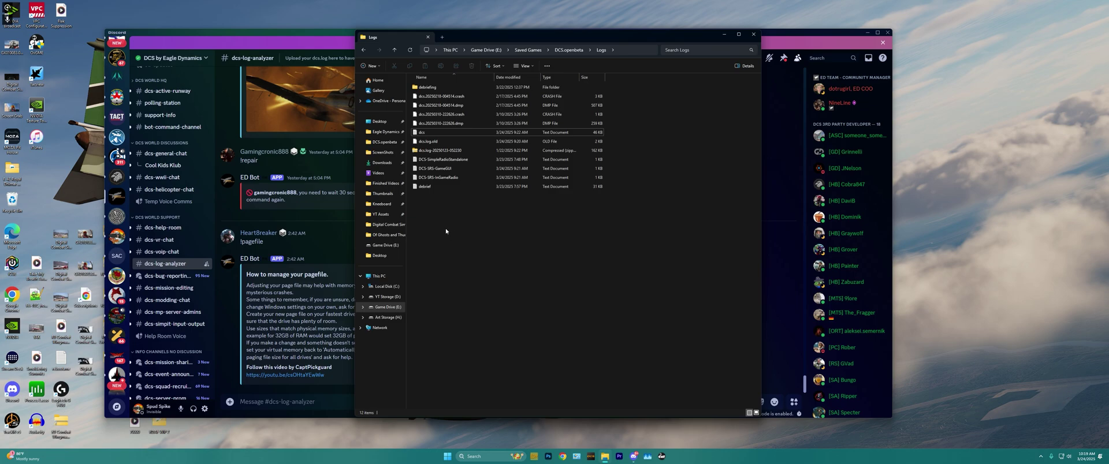
left_click(442, 152)
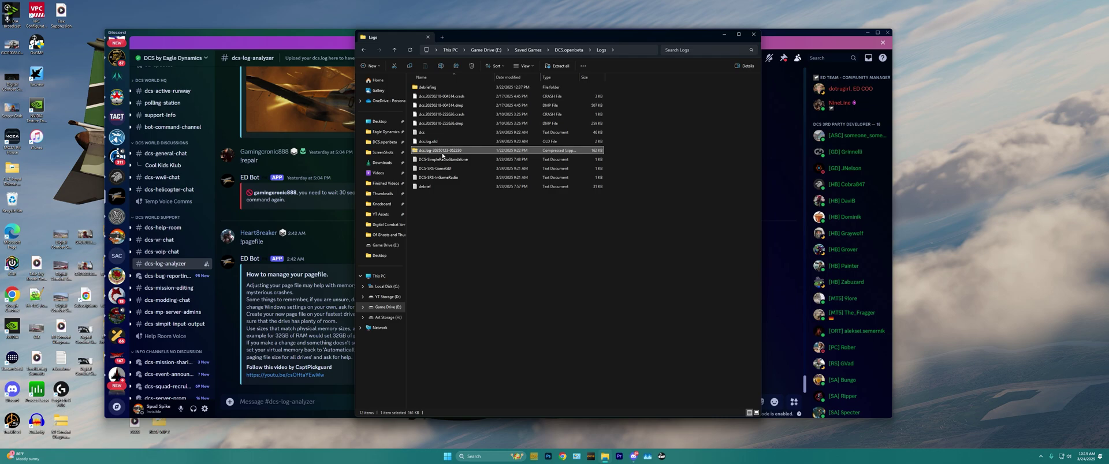
double_click(442, 152)
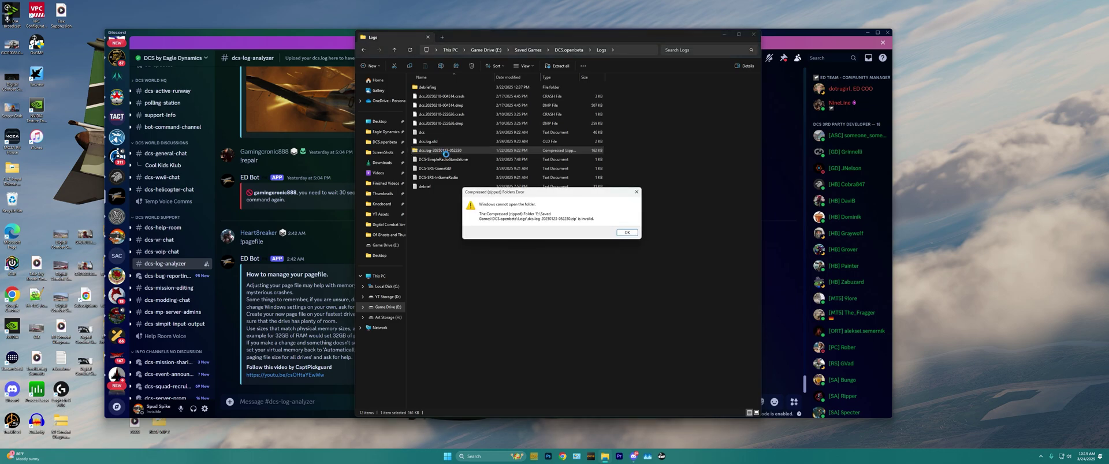
key("Return")
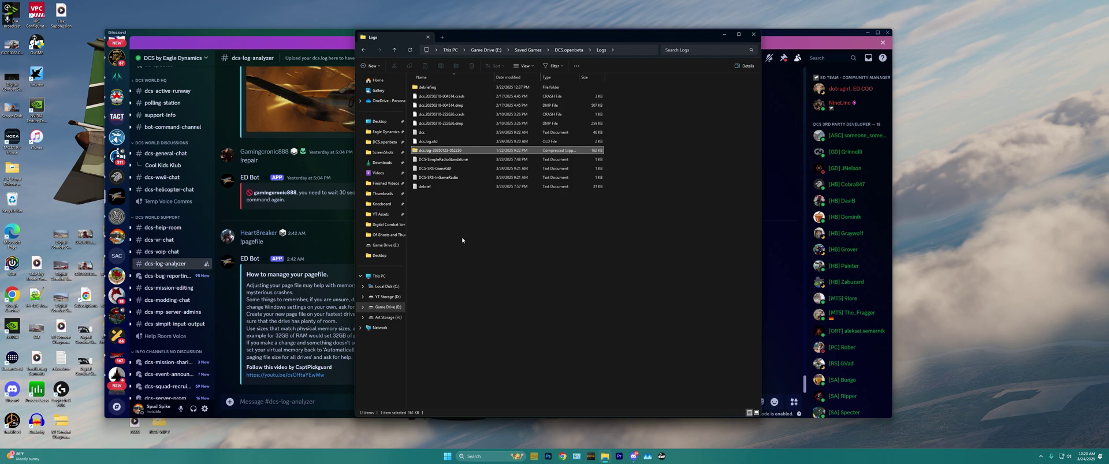
Step: Upload the dcs text log from the Logs folder to the dcs-log-analyzer channel
left_click(431, 133)
left_click_drag(436, 134, 307, 338)
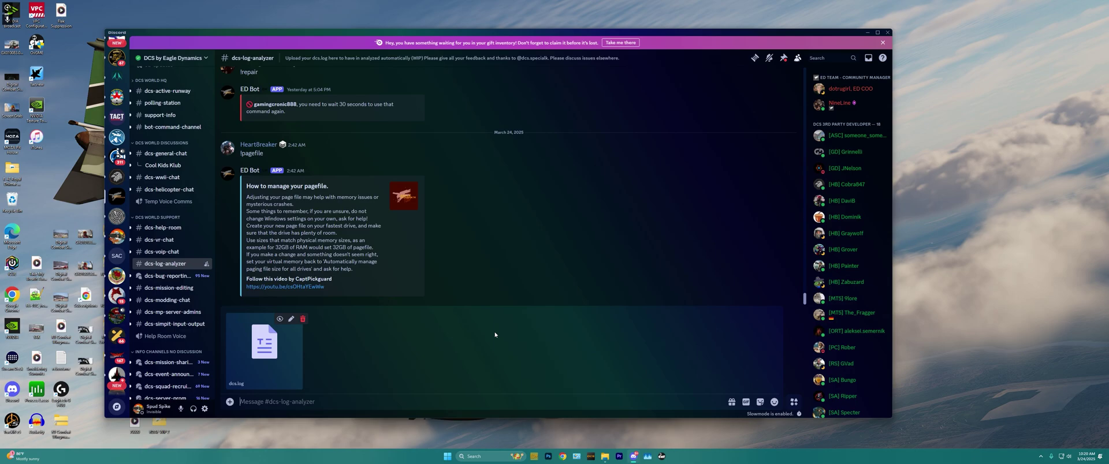
key("Return")
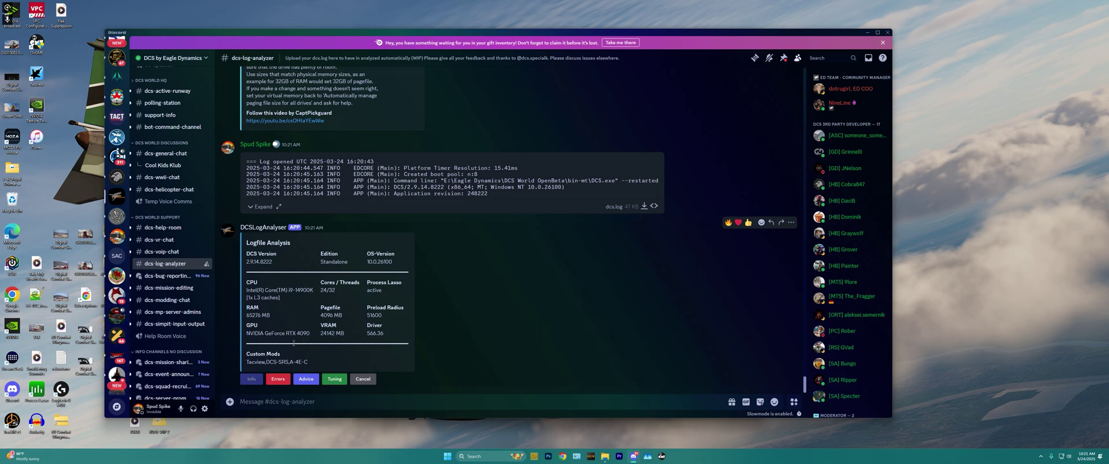
Step: Review the Errors, Advice and Tuning sections of the log file analysis and dismiss the analysis
left_click(278, 380)
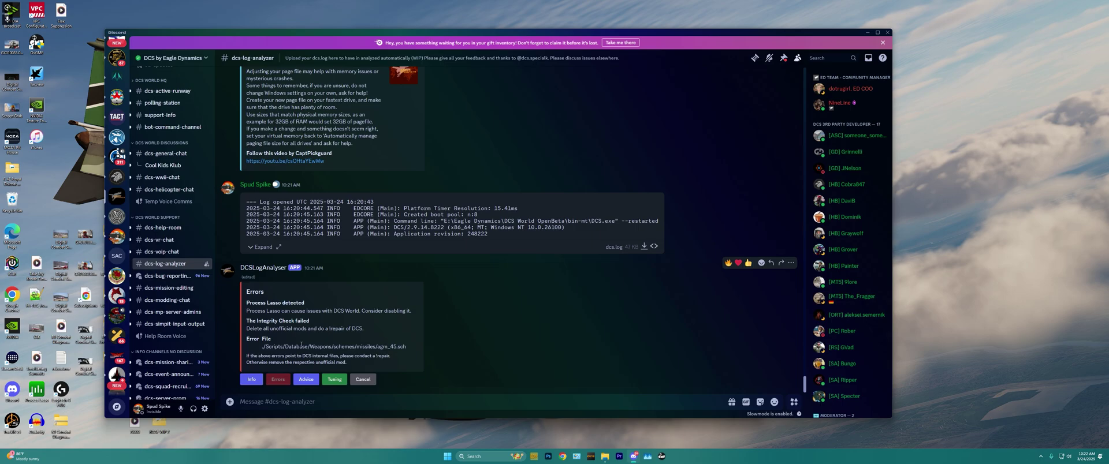
left_click(307, 380)
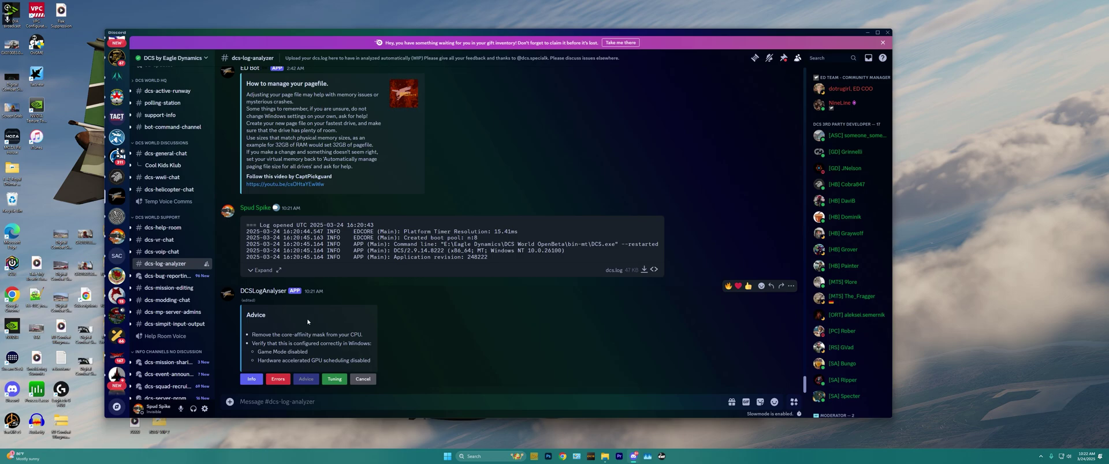
left_click(334, 379)
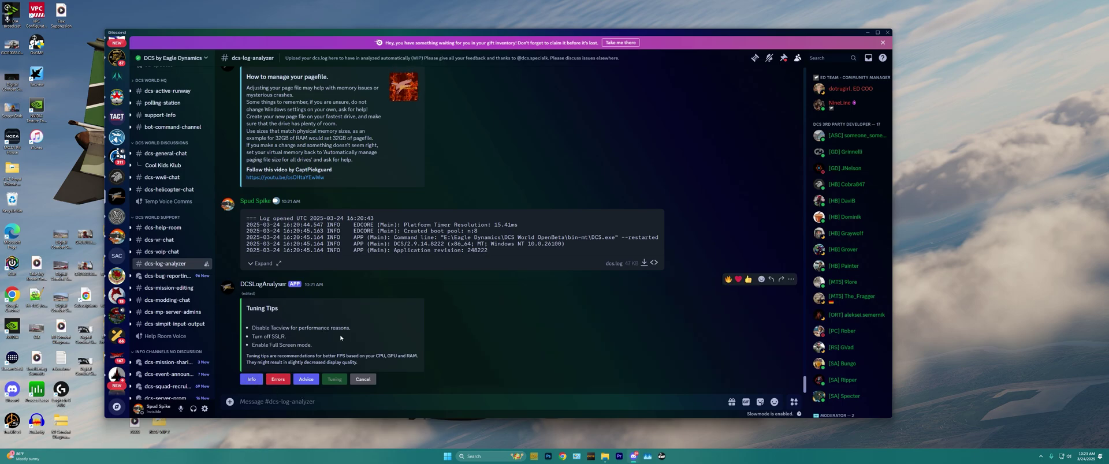
left_click(364, 381)
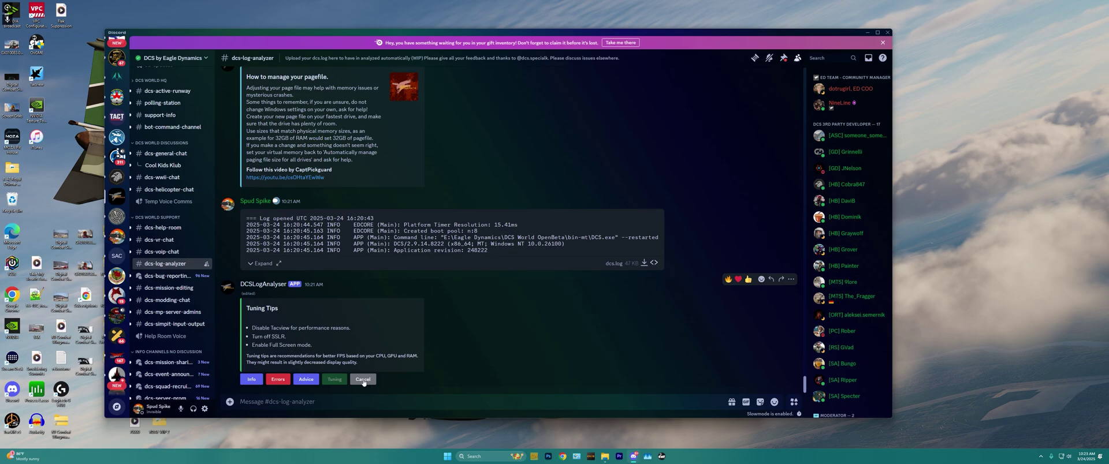